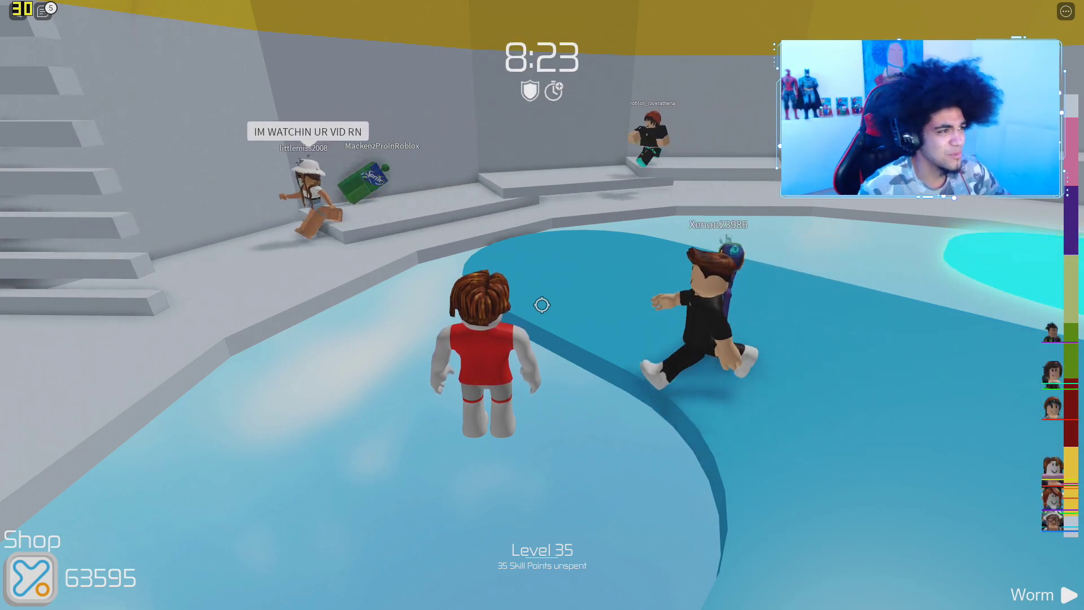
{"action": "mouse_move", "coordinate": [542, 305]}
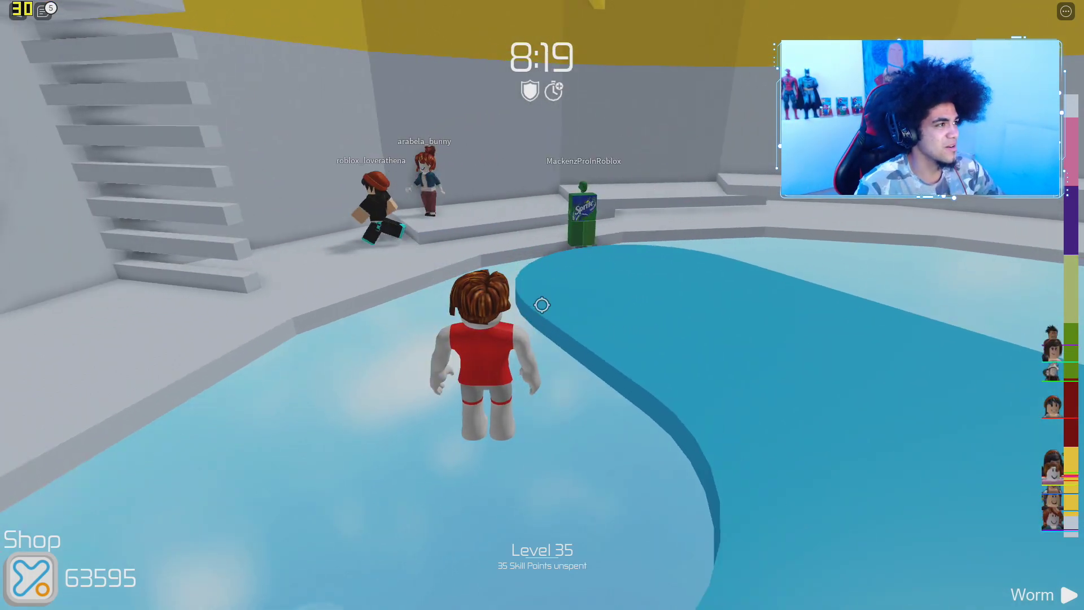
{"action": "key", "text": "shift"}
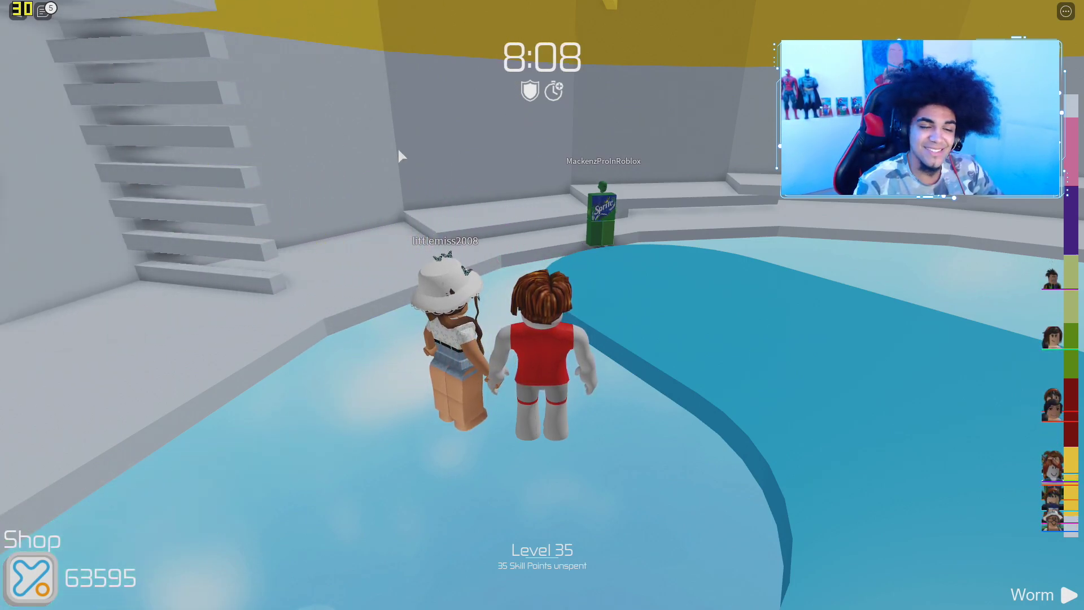
{"action": "key", "text": "Left"}
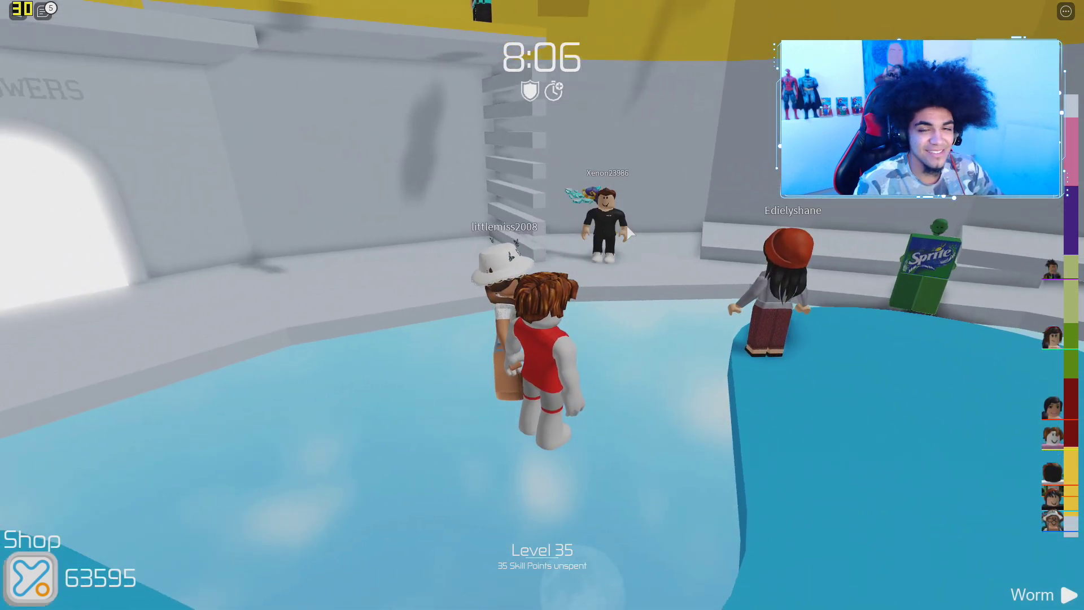
- Switch to Chrome, open the axstin/rbxfpsunlocker releases page on GitHub, and download the 64-bit Roblox FPS Unlocker 4.2.0
{"action": "key", "text": "alt+Tab"}
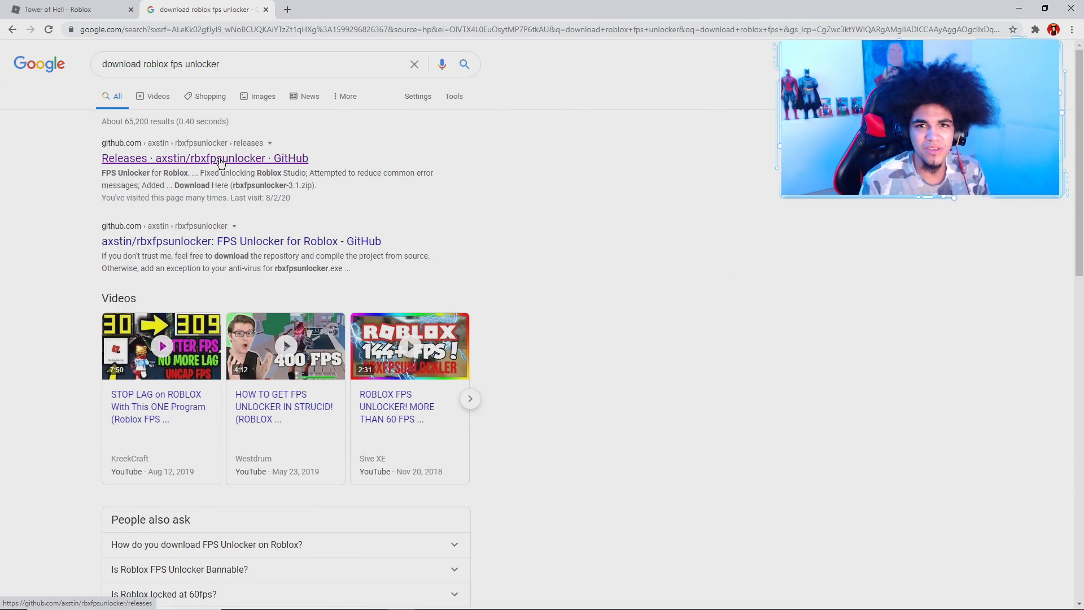
{"action": "left_click", "coordinate": [220, 161]}
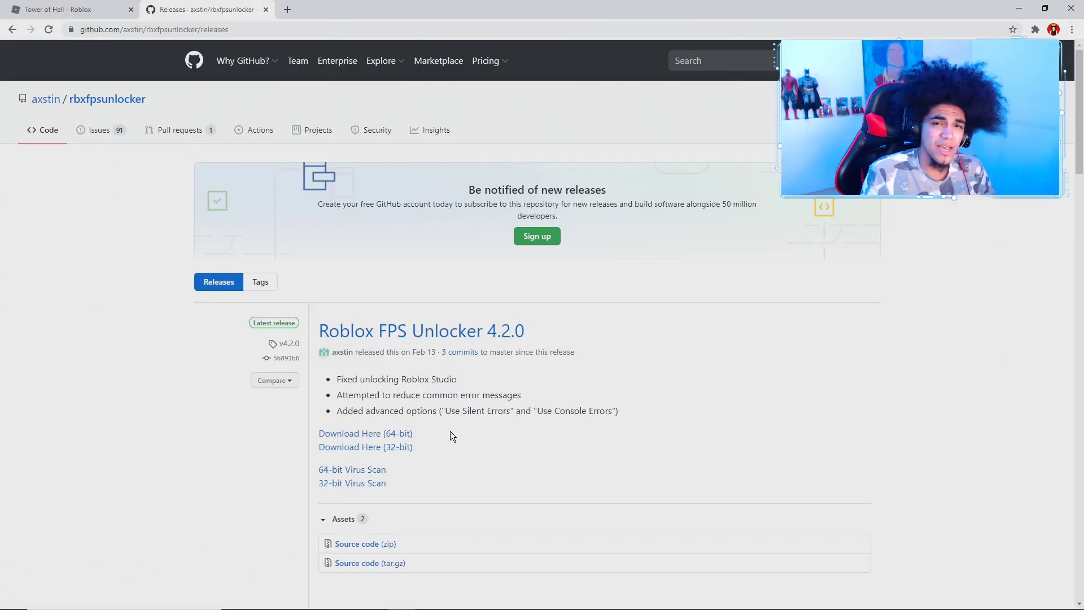
{"action": "left_click", "coordinate": [376, 438]}
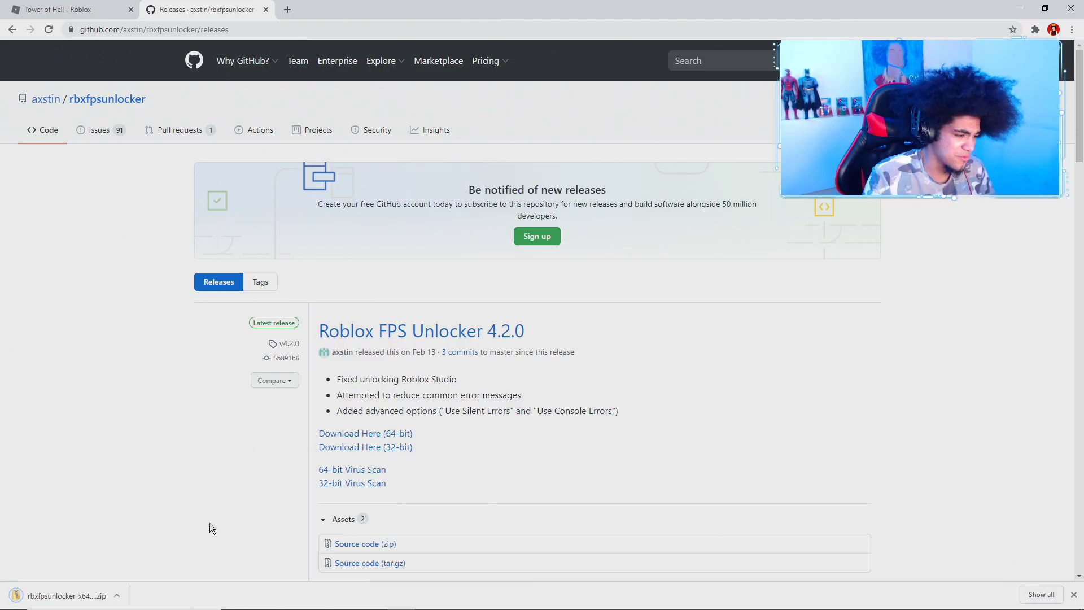
- Open the downloaded rbxfpsunlocker-x64 archive and minimize the browser and the Roblox game to expose the desktop
{"action": "left_click", "coordinate": [68, 597]}
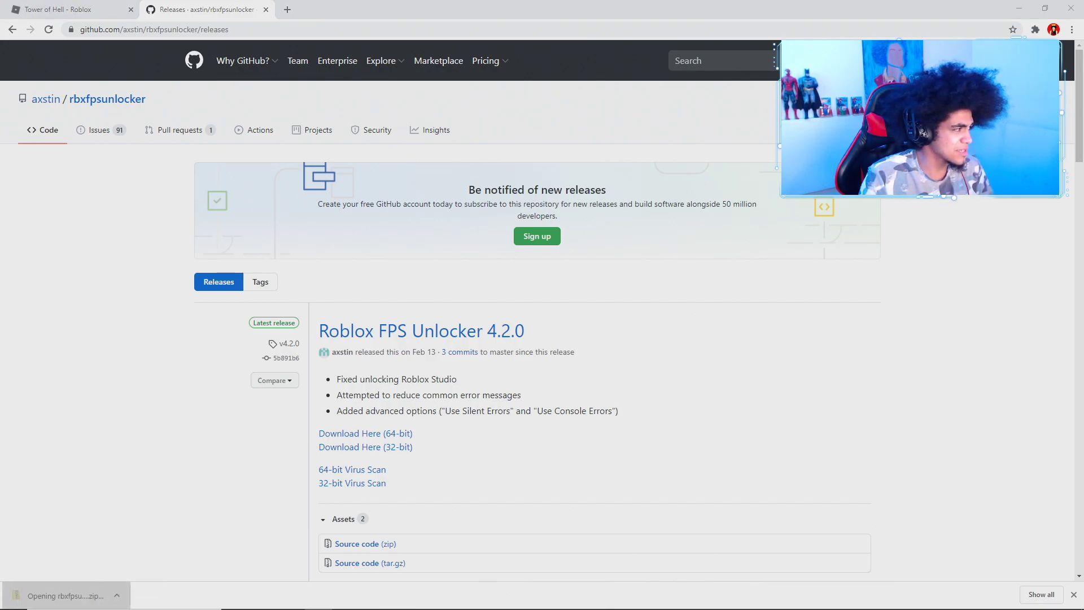
{"action": "left_click_drag", "start_coordinate": [399, 174], "coordinate": [689, 165]}
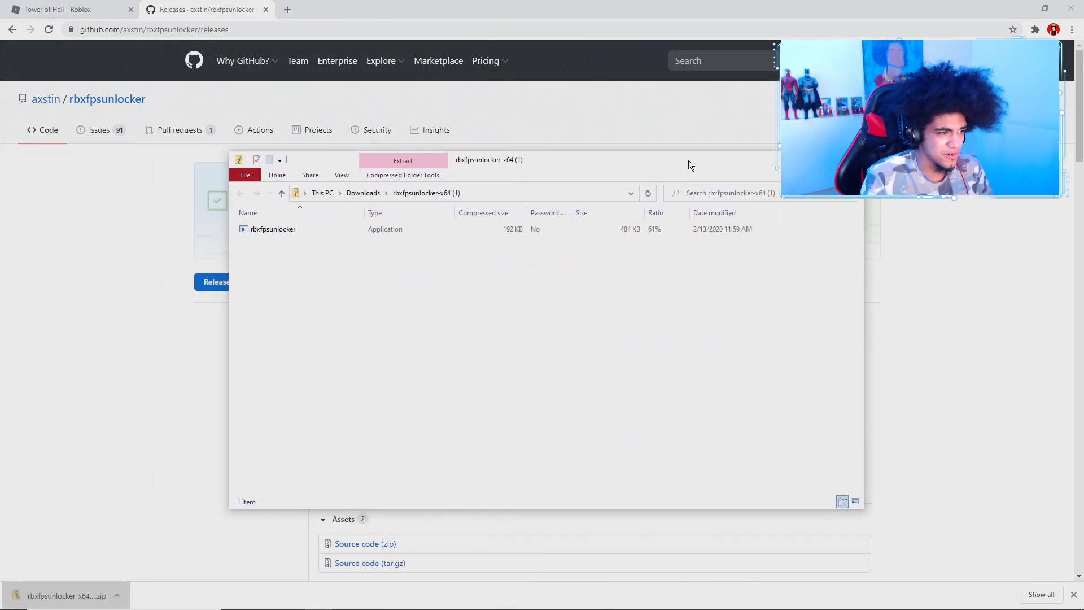
{"action": "left_click", "coordinate": [1021, 8]}
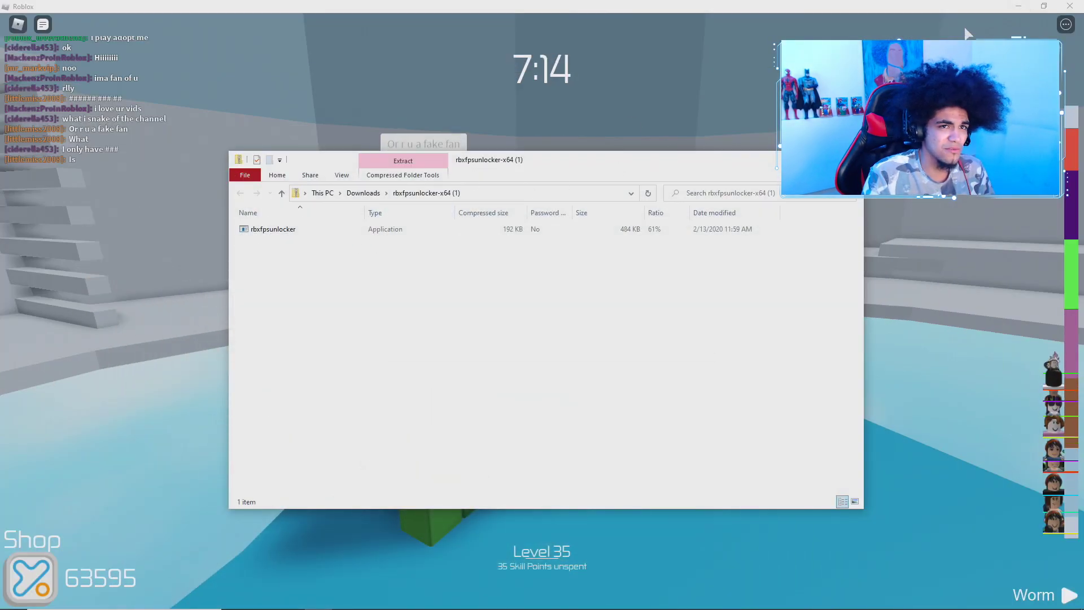
{"action": "left_click", "coordinate": [1020, 8]}
- Try to copy rbxfpsunlocker from the archive to the desktop, replacing the existing file
{"action": "left_click_drag", "start_coordinate": [279, 233], "coordinate": [269, 112]}
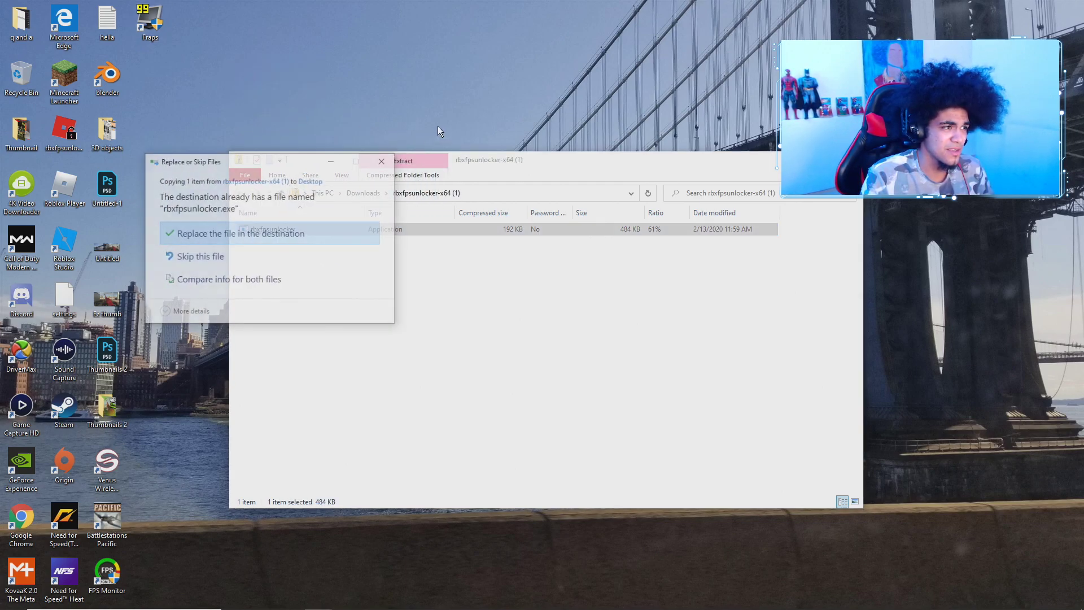
{"action": "left_click", "coordinate": [247, 237]}
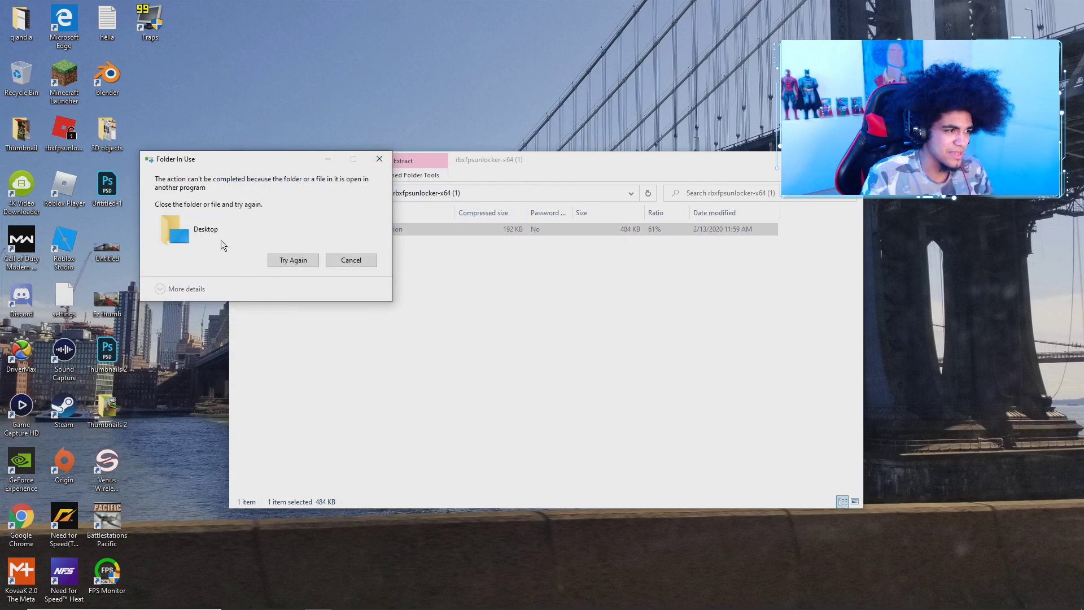
{"action": "left_click", "coordinate": [347, 261]}
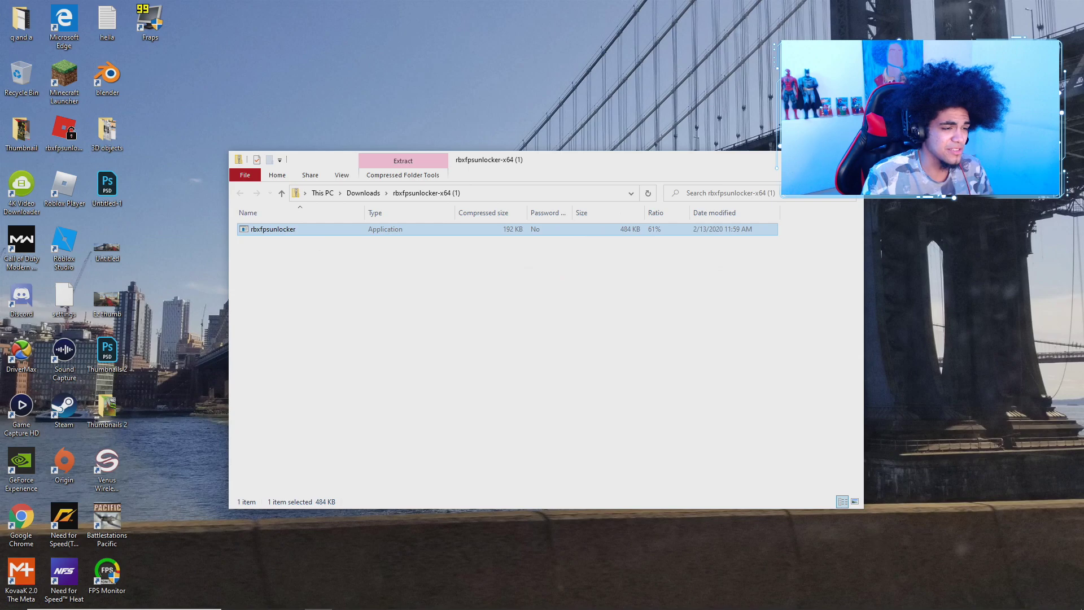
- Exit the running FPS unlocker, copy rbxfpsunlocker to the desktop over the existing file, and close the archive window
{"action": "left_click", "coordinate": [970, 598]}
{"action": "right_click", "coordinate": [981, 576]}
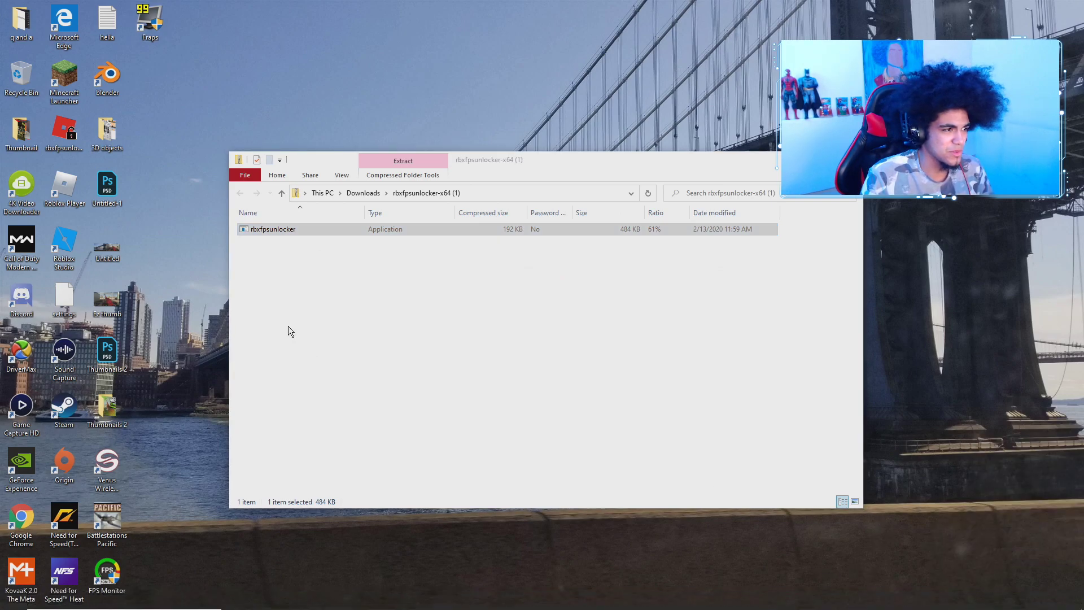
{"action": "left_click_drag", "start_coordinate": [273, 229], "coordinate": [425, 148]}
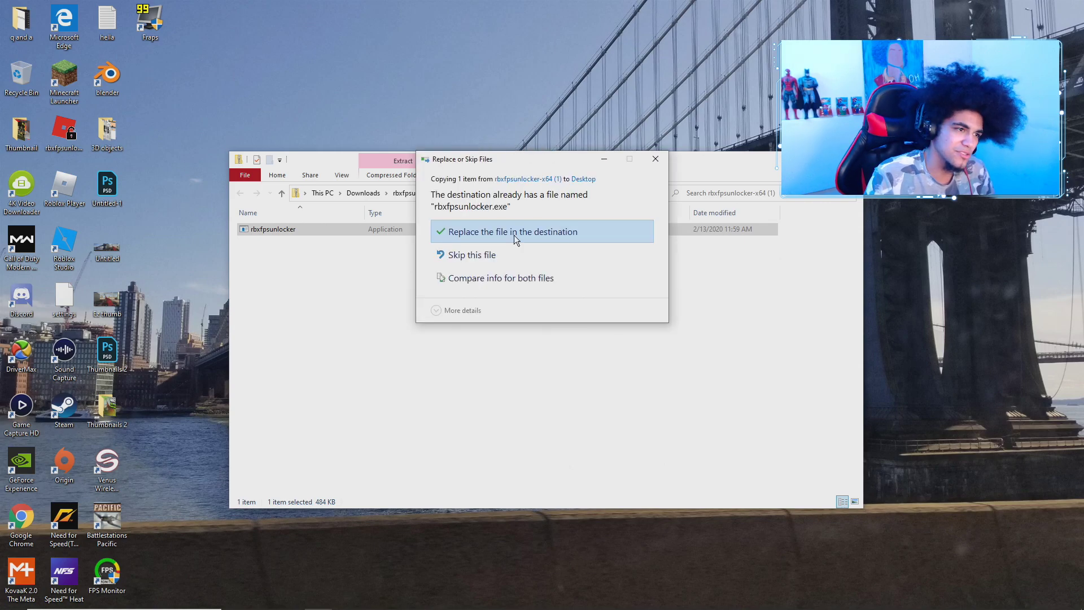
{"action": "left_click", "coordinate": [513, 234]}
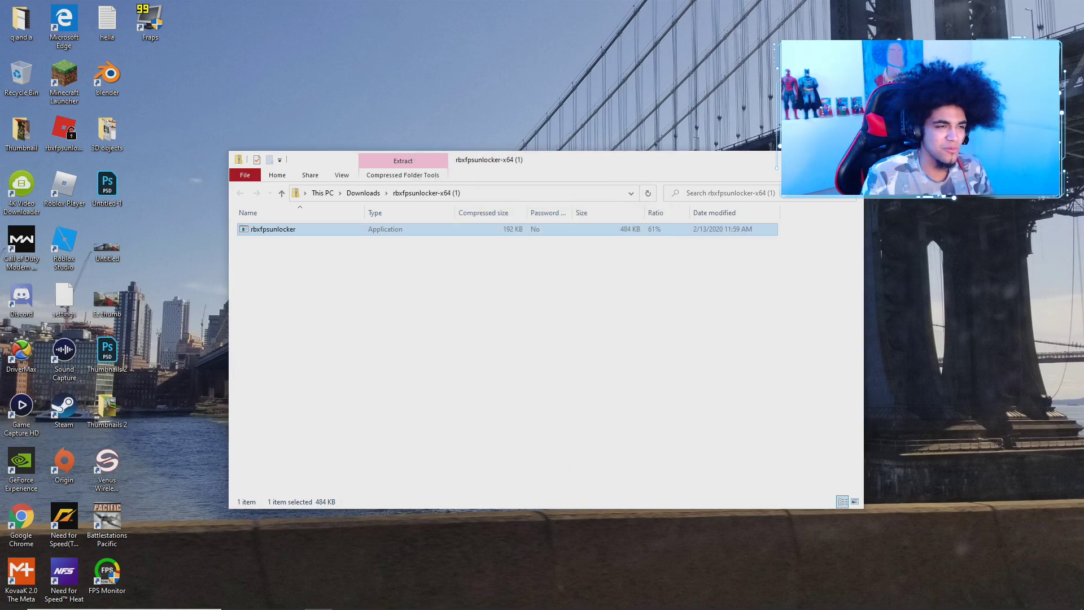
{"action": "key", "text": "alt+F4"}
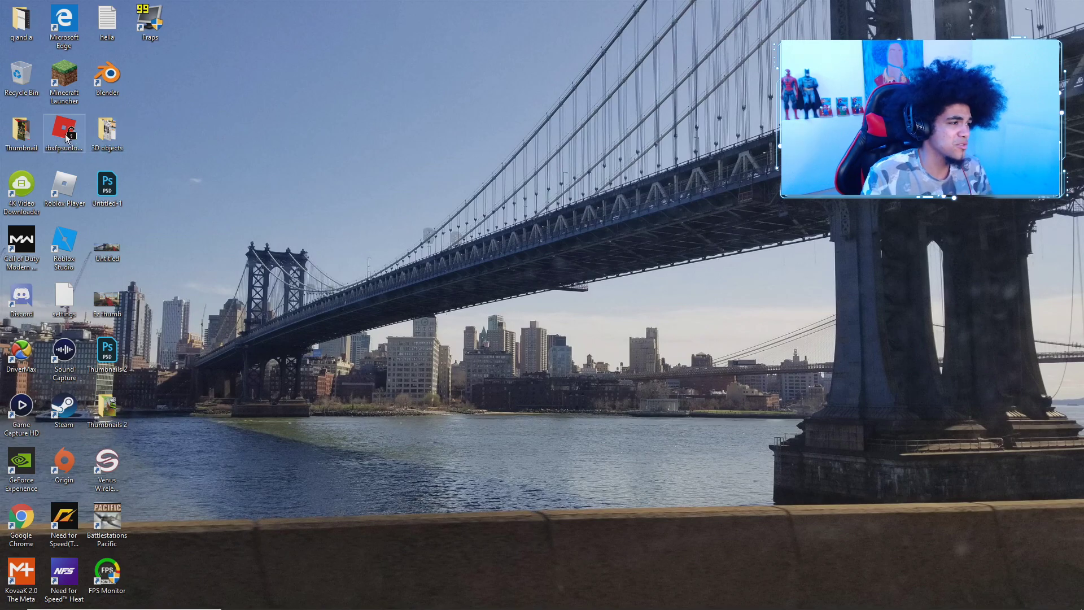
- Place the rbxfpsunlocker icon in the middle of the desktop and launch it, allowing it to run anyway past SmartScreen
{"action": "left_click_drag", "start_coordinate": [63, 133], "coordinate": [537, 301]}
{"action": "left_click_drag", "start_coordinate": [537, 301], "coordinate": [553, 323]}
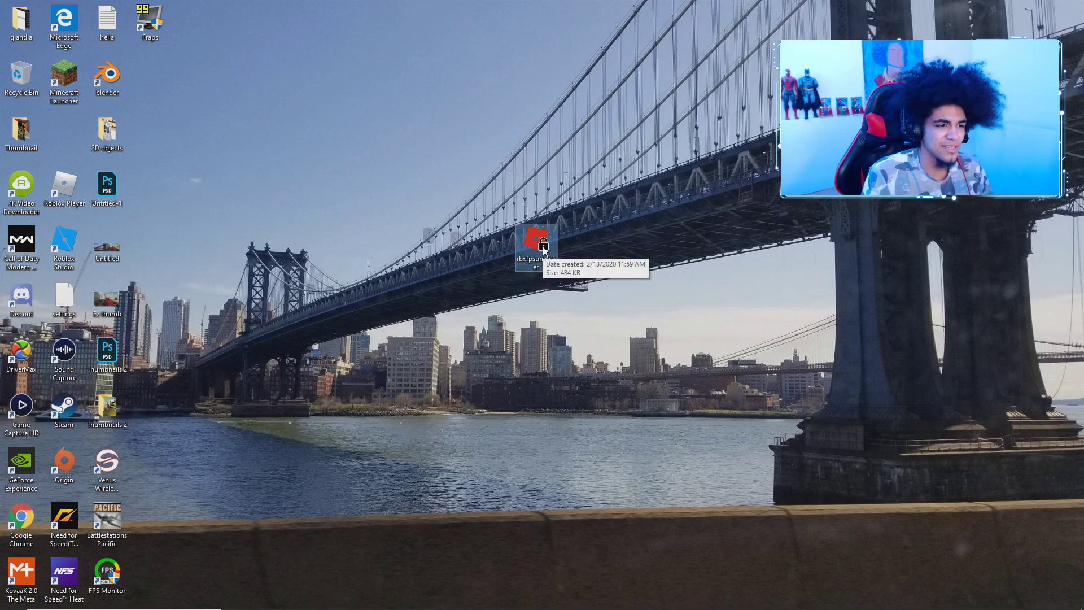
{"action": "double_click", "coordinate": [536, 243]}
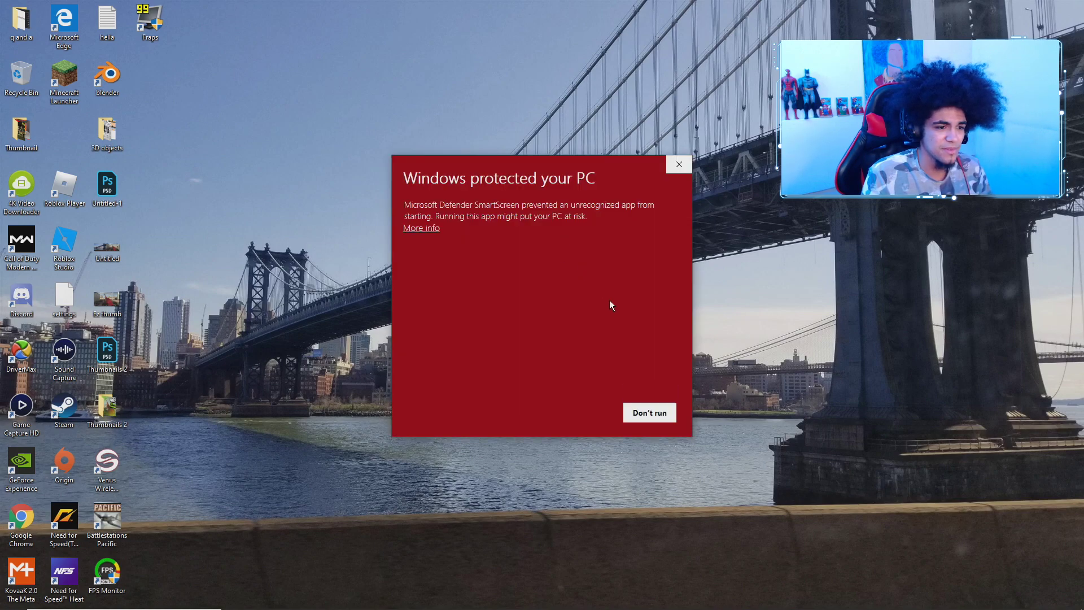
{"action": "left_click", "coordinate": [432, 230]}
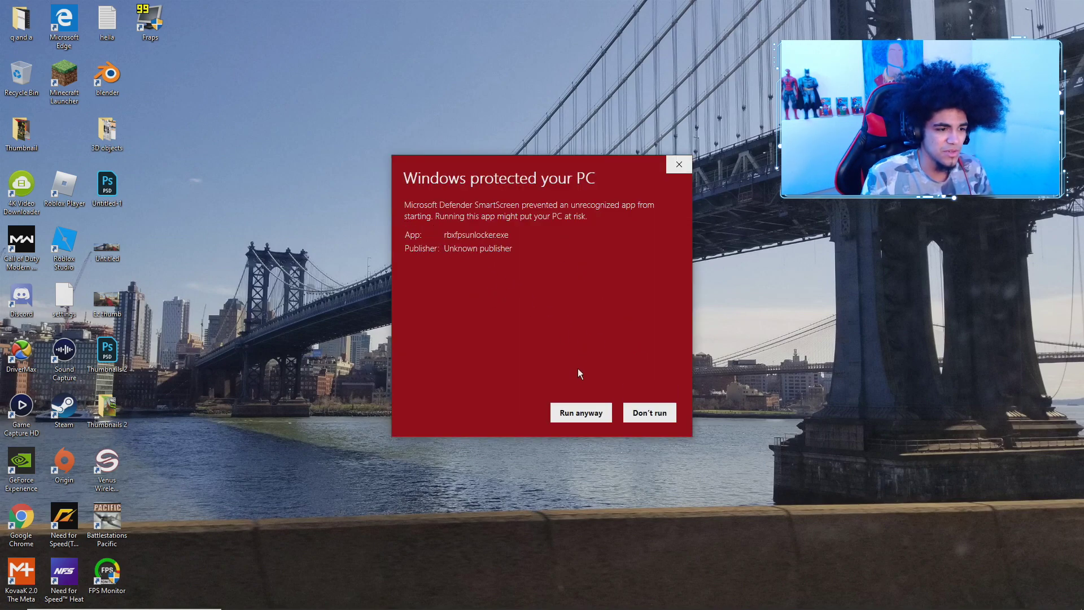
{"action": "left_click", "coordinate": [579, 409]}
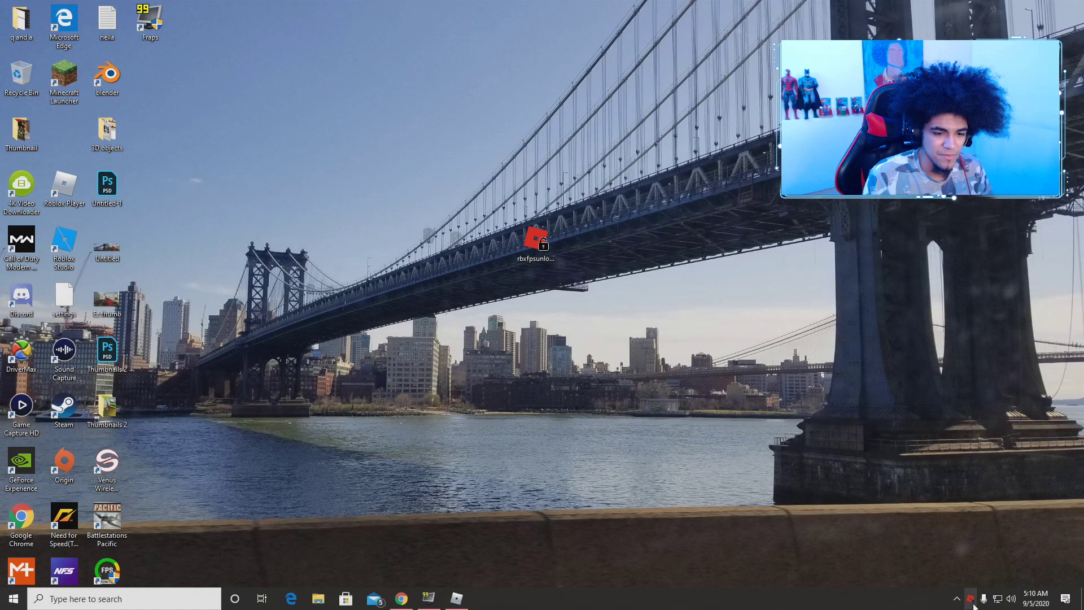
- Set the running FPS unlocker's FPS Cap to None
{"action": "right_click", "coordinate": [532, 586]}
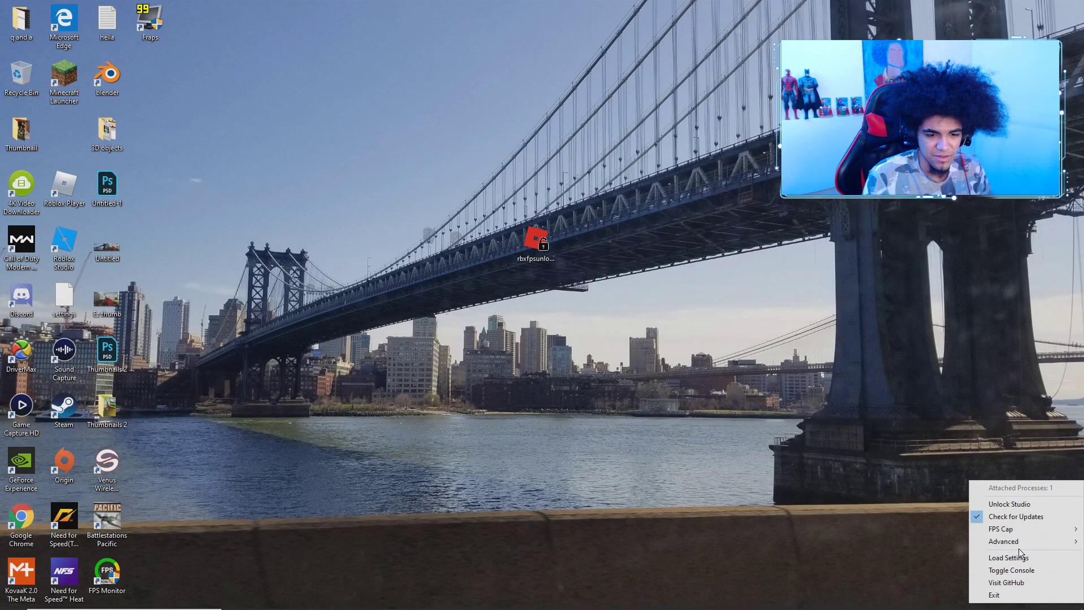
{"action": "mouse_move", "coordinate": [1031, 533]}
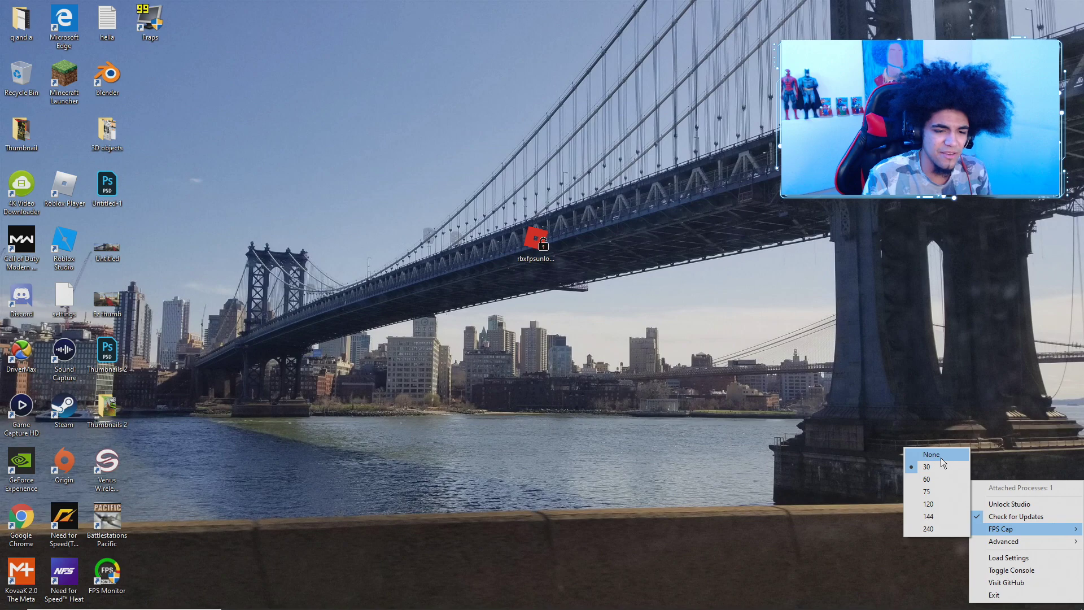
{"action": "left_click", "coordinate": [931, 455]}
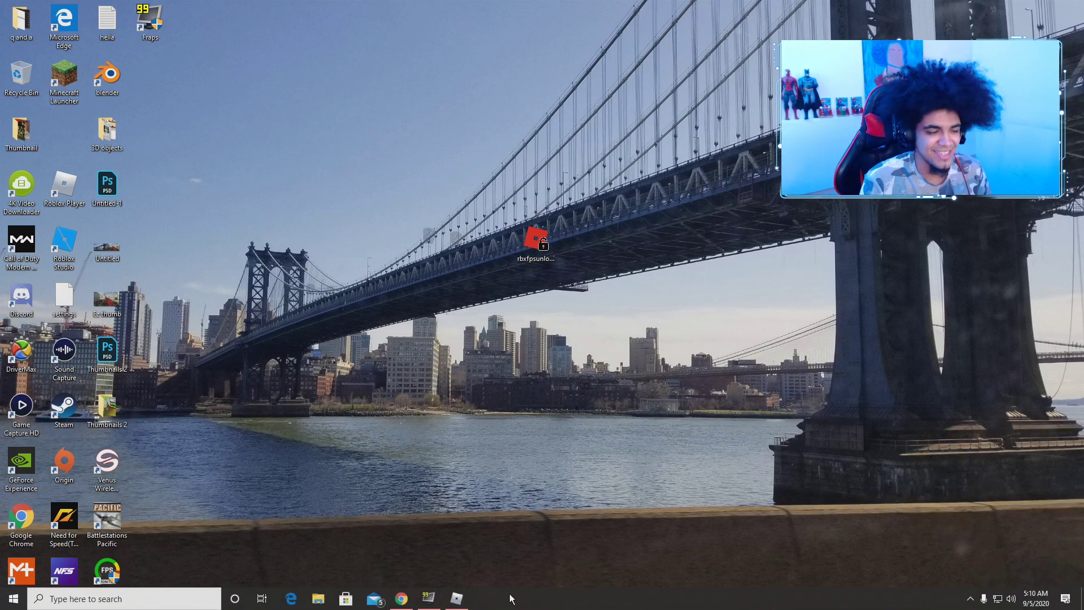
- Close the running Roblox game and relaunch Tower of Hell from its game page in Chrome
{"action": "left_click", "coordinate": [459, 599]}
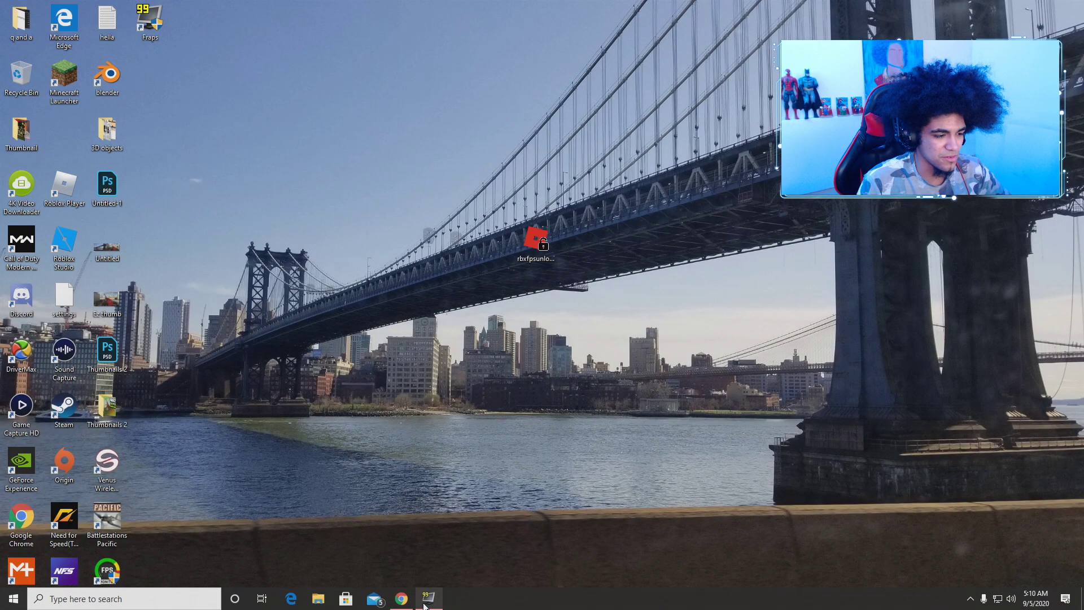
{"action": "left_click", "coordinate": [401, 599]}
{"action": "left_click", "coordinate": [75, 16]}
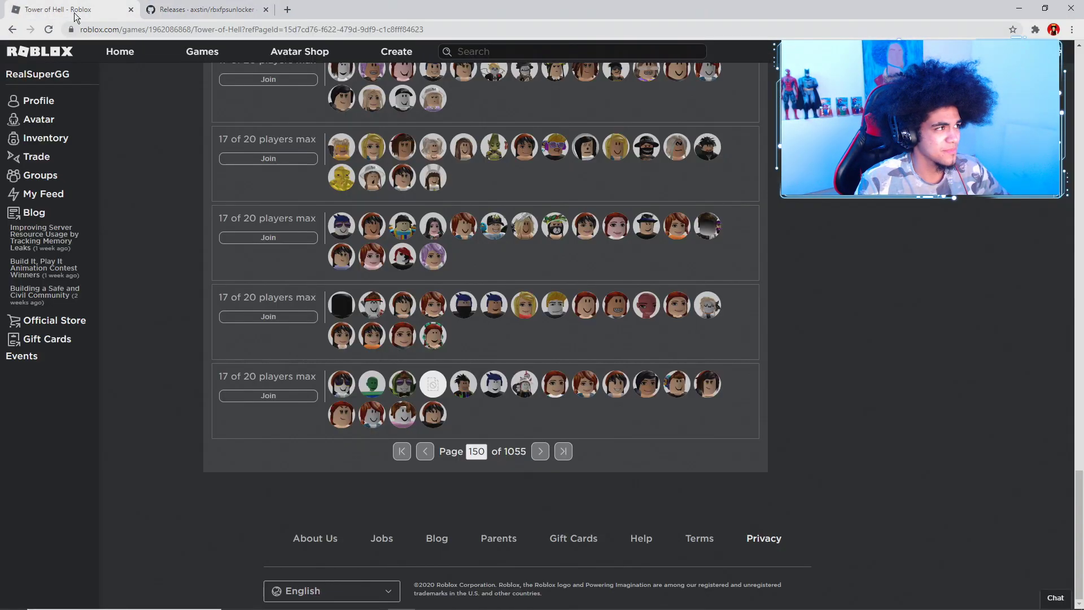
{"action": "scroll", "coordinate": [286, 232], "scroll_direction": "up", "scroll_amount": 20}
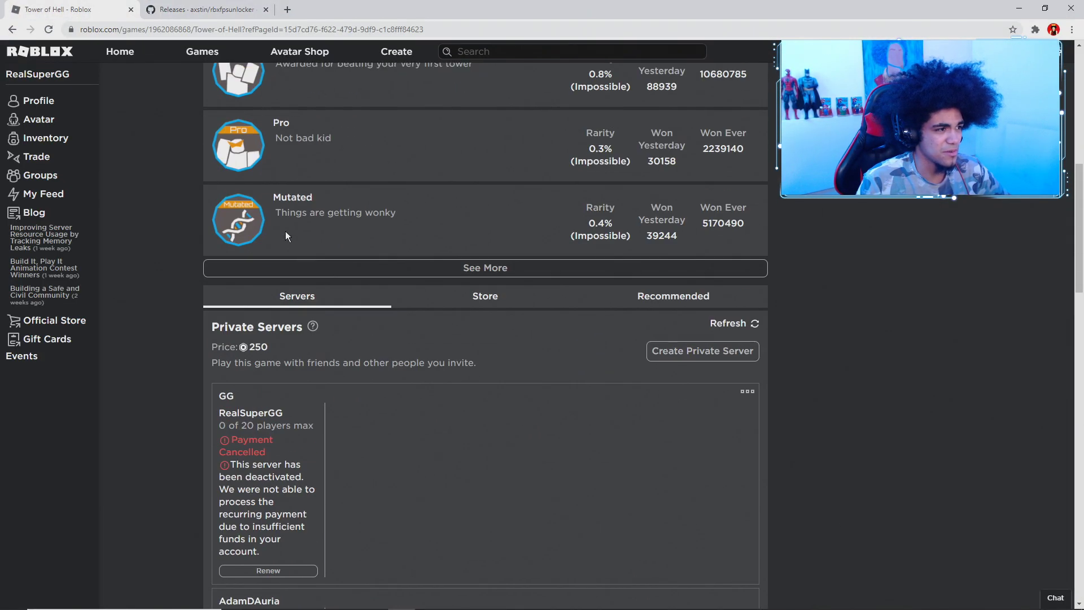
{"action": "scroll", "coordinate": [286, 231], "scroll_direction": "up", "scroll_amount": 9}
{"action": "left_click", "coordinate": [653, 249]}
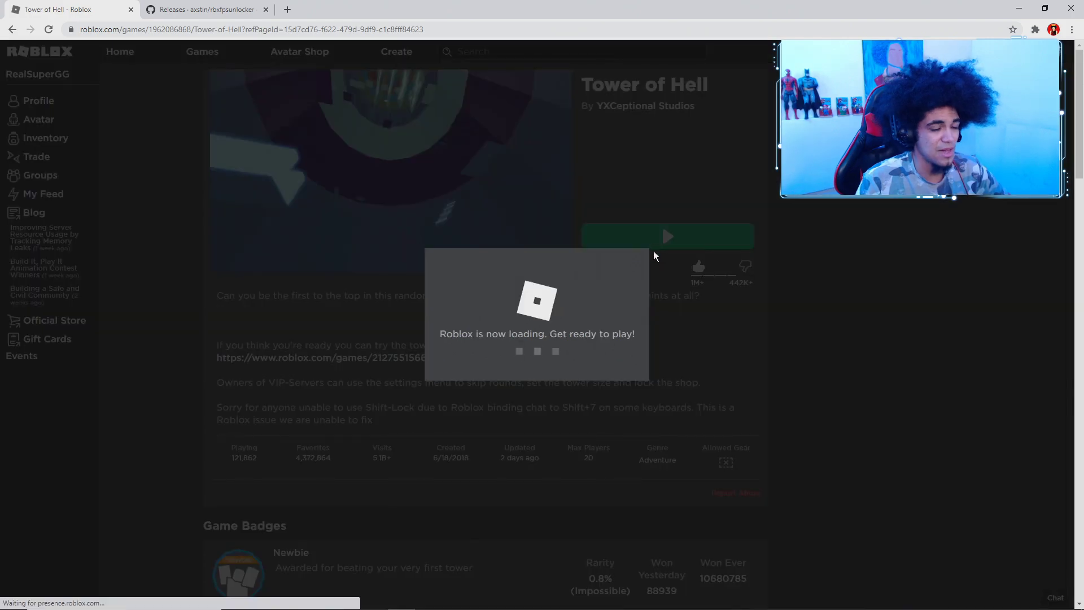